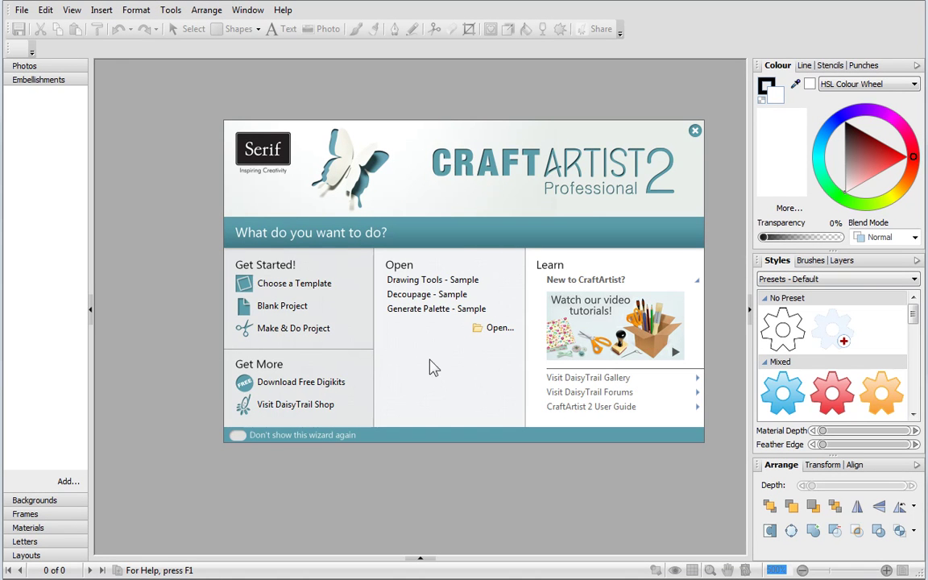
# - Create a blank A5 Folded side-fold greeting card project, leaving the Digikit Browser open
pyautogui.click(305, 312)
pyautogui.moveTo(235, 211)
pyautogui.mouseDown()
pyautogui.moveTo(239, 393)
pyautogui.moveTo(244, 228)
pyautogui.mouseUp()
pyautogui.click(208, 237)
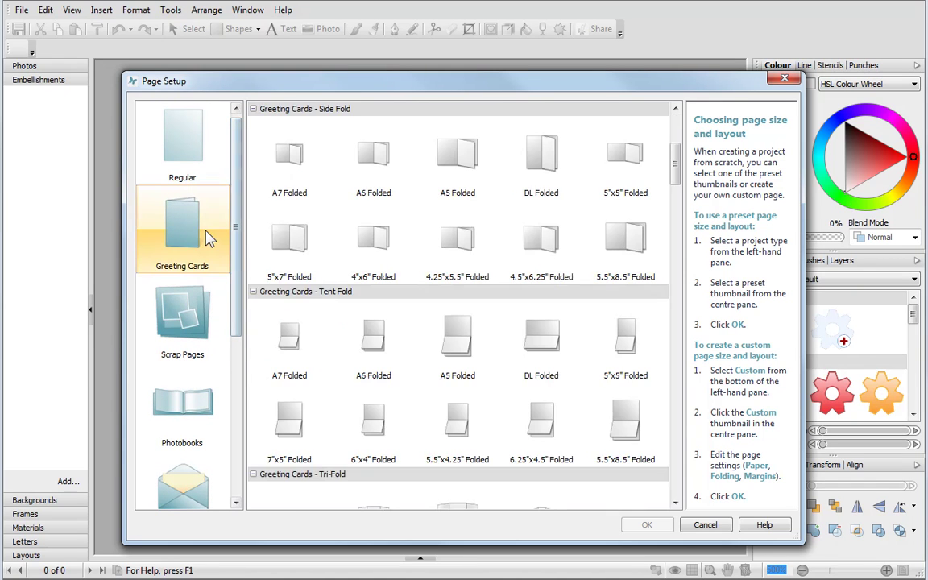
pyautogui.click(449, 178)
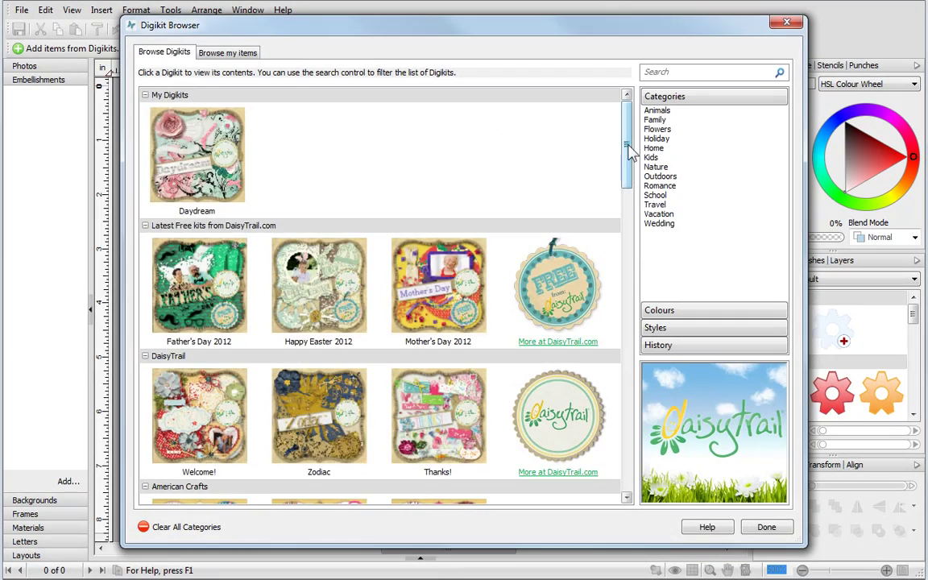
pyautogui.moveTo(630, 153); pyautogui.dragTo(607, 445)
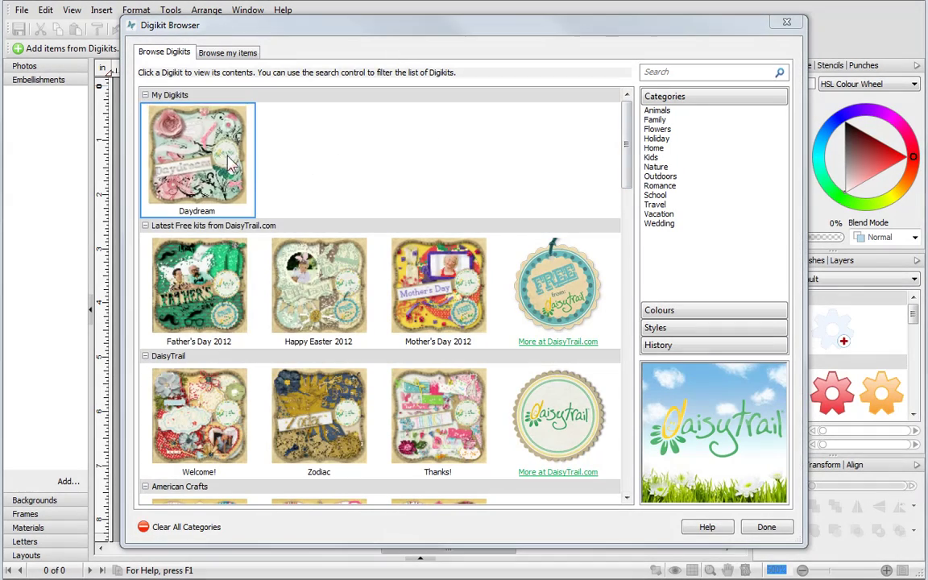
# - Add all Daydream digikit items to the project and close the browser to the blank card
pyautogui.moveTo(196, 161)
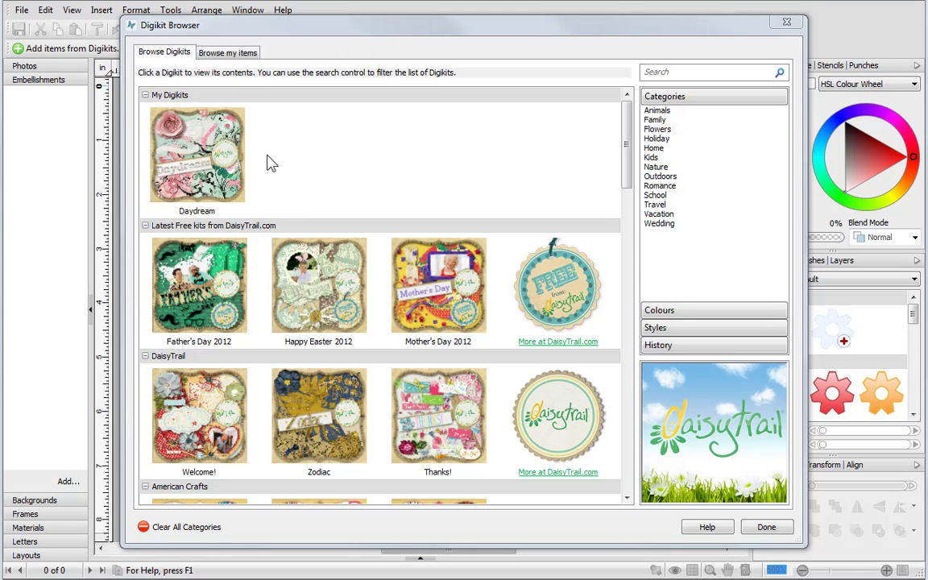
pyautogui.click(201, 161)
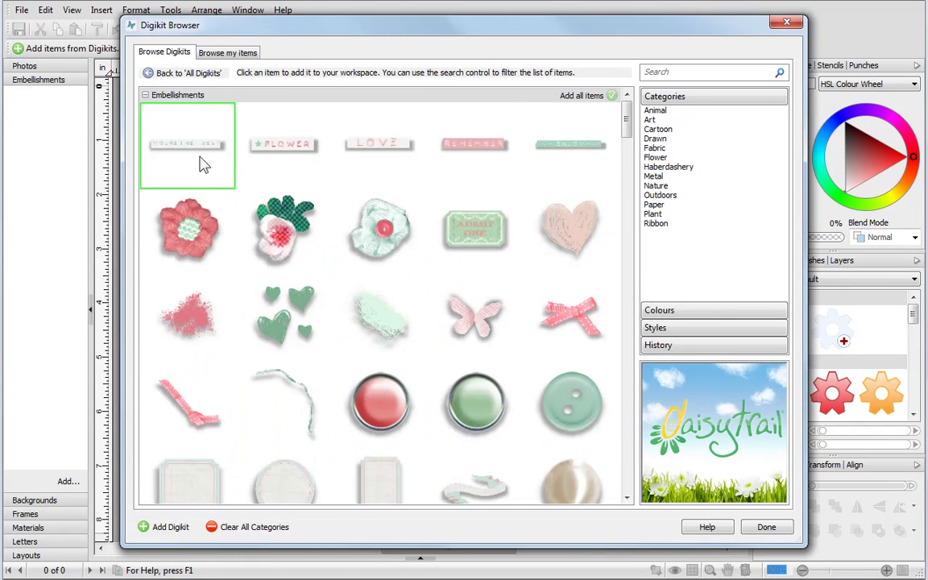
pyautogui.moveTo(202, 165)
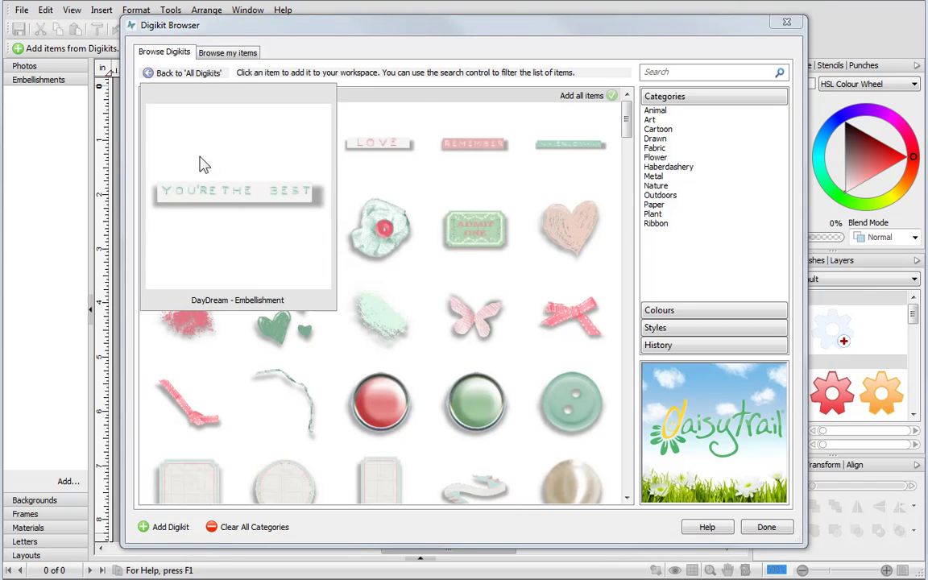
pyautogui.click(203, 164)
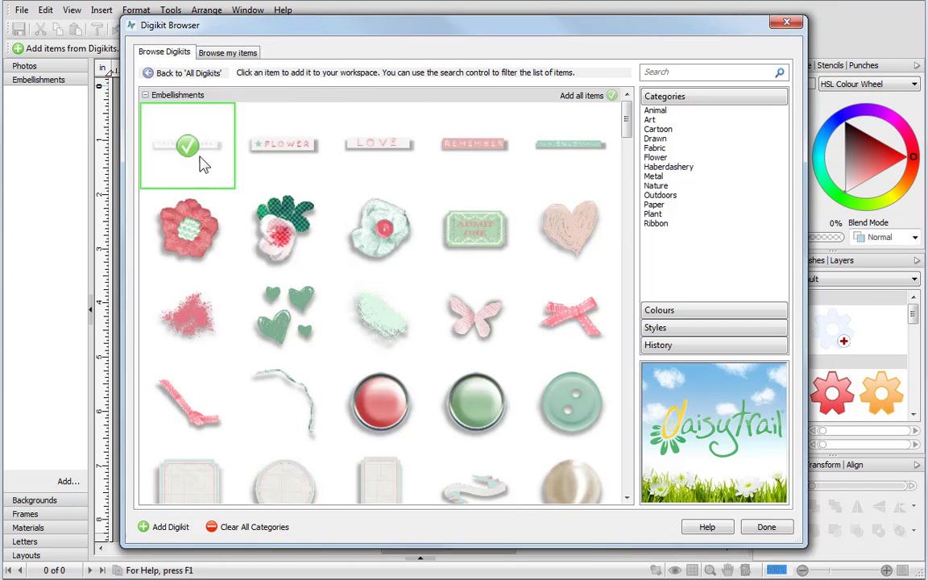
pyautogui.click(586, 98)
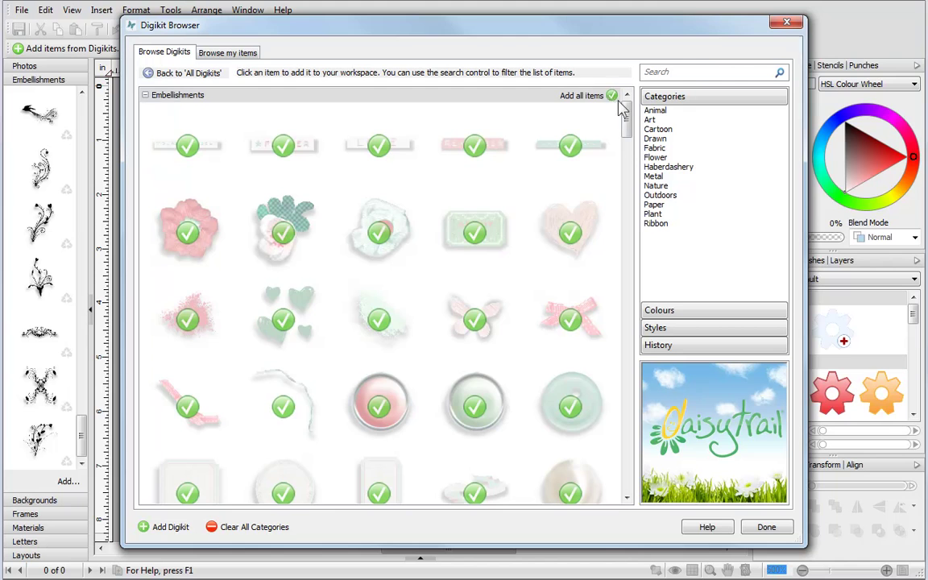
pyautogui.moveTo(628, 112); pyautogui.dragTo(627, 212)
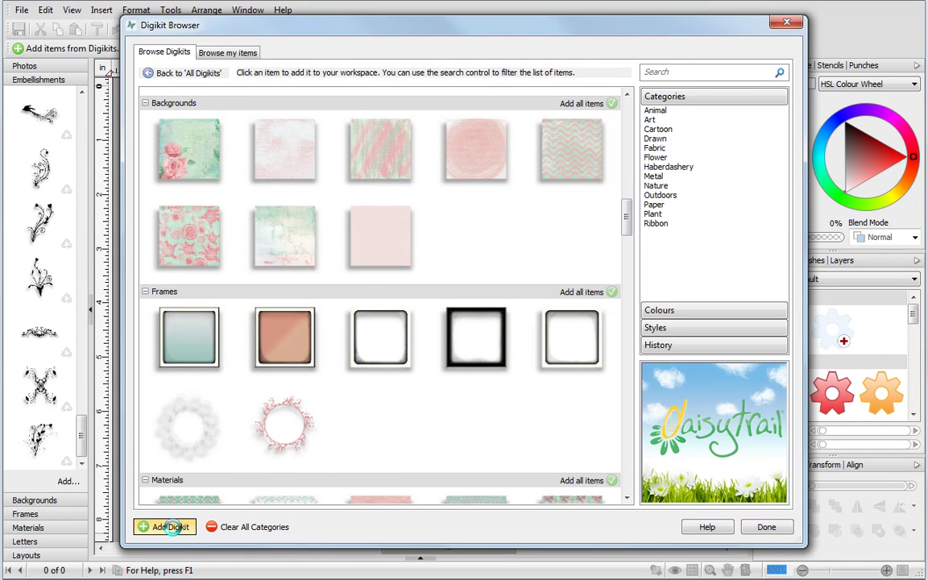
pyautogui.click(171, 527)
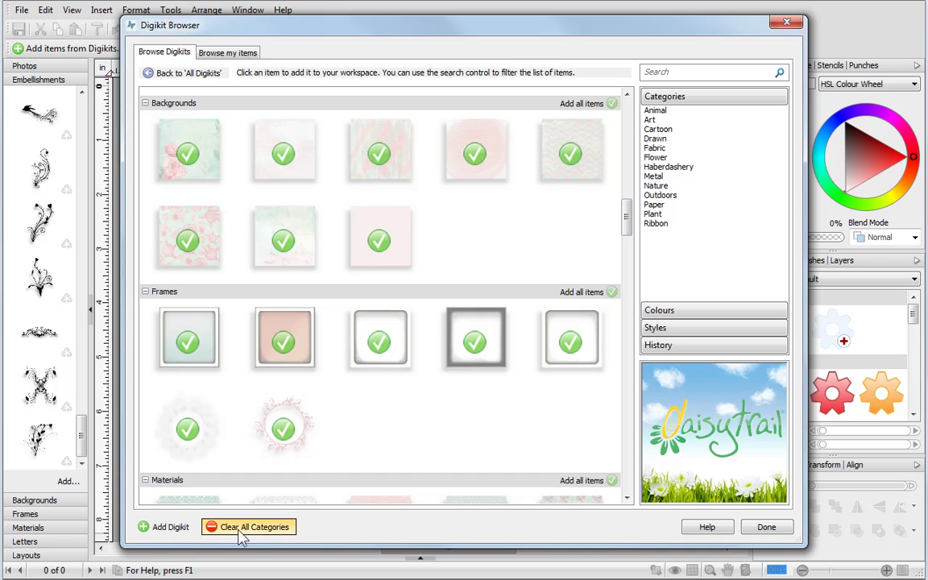
pyautogui.click(765, 526)
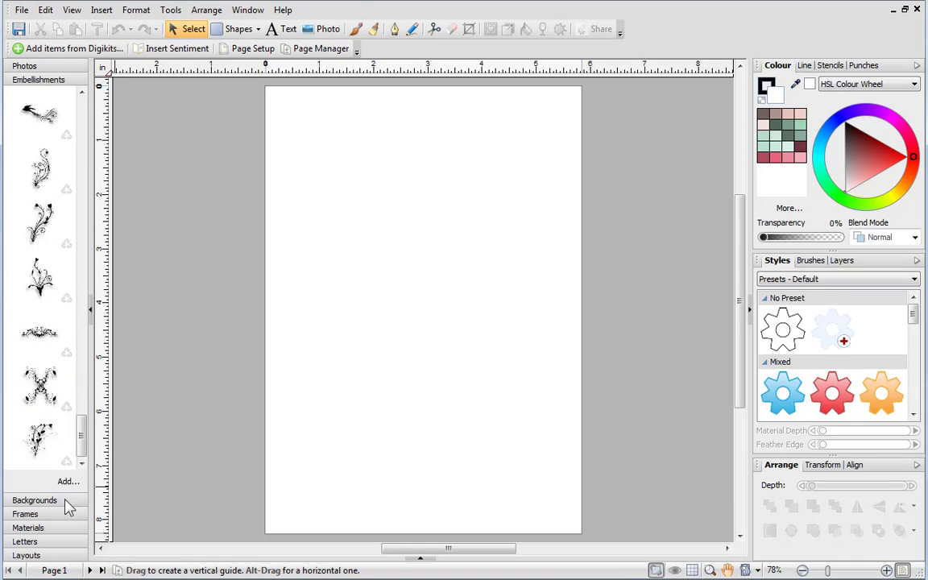
# - Set the green rose paper as background, then add the circle and a bottom-right YOU'RE THE BEST strip
pyautogui.click(68, 502)
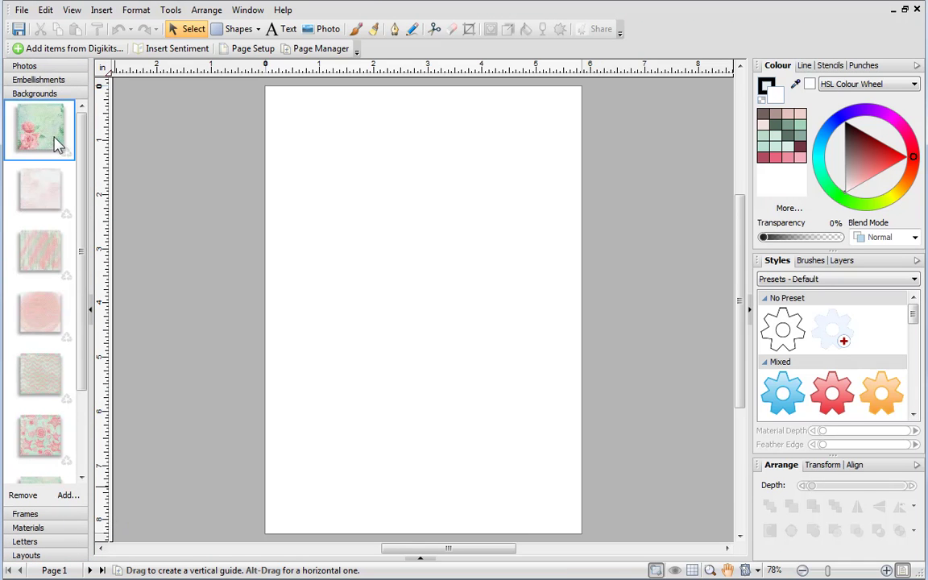
pyautogui.moveTo(56, 142); pyautogui.dragTo(465, 231)
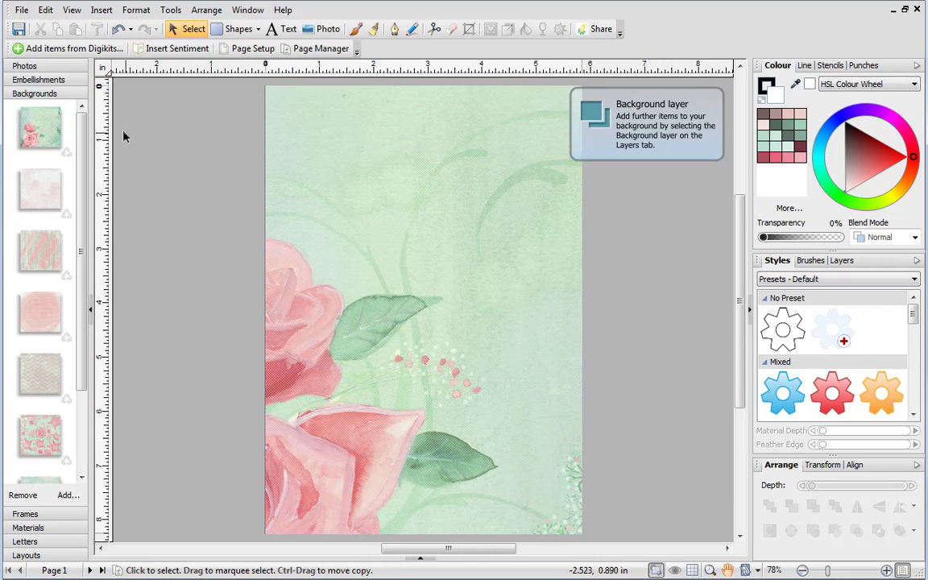
pyautogui.click(68, 79)
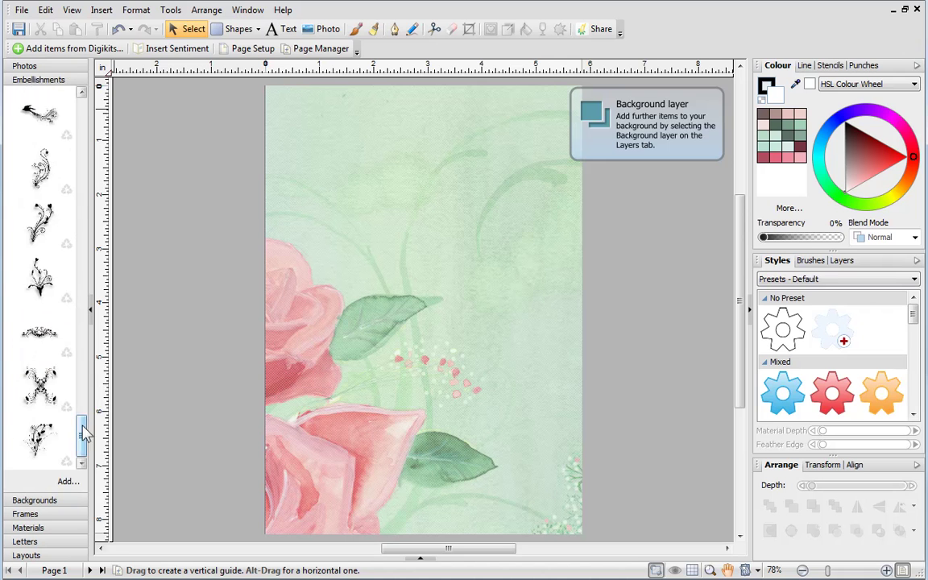
pyautogui.moveTo(81, 395); pyautogui.dragTo(501, 276)
pyautogui.moveTo(83, 231); pyautogui.dragTo(394, 516)
pyautogui.moveTo(555, 485)
pyautogui.mouseDown()
pyautogui.moveTo(562, 493)
pyautogui.moveTo(553, 500)
pyautogui.mouseUp()
pyautogui.moveTo(355, 495); pyautogui.dragTo(402, 508)
# - Enlarge the circle so it spans the upper right of the card front
pyautogui.click(444, 314)
pyautogui.moveTo(441, 229); pyautogui.dragTo(362, 91)
pyautogui.click(338, 240)
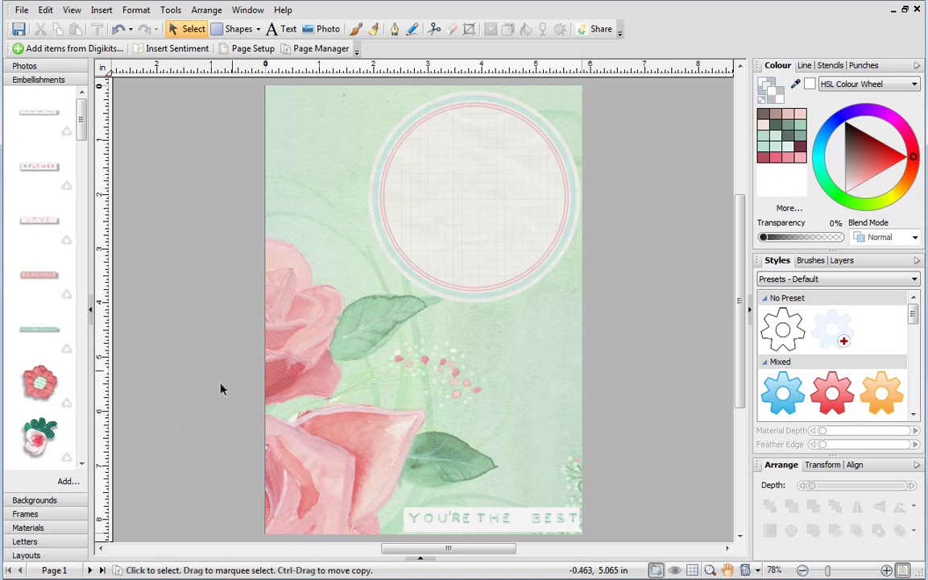
# - Insert 'Thanks' as silver letter graphics, group them, and shrink the group into the circle
pyautogui.click(25, 542)
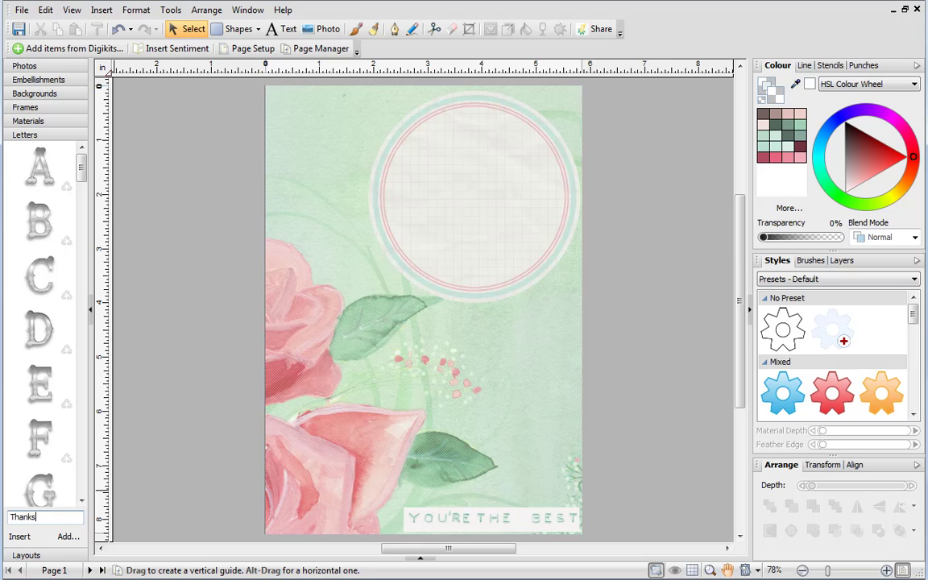
pyautogui.click(20, 537)
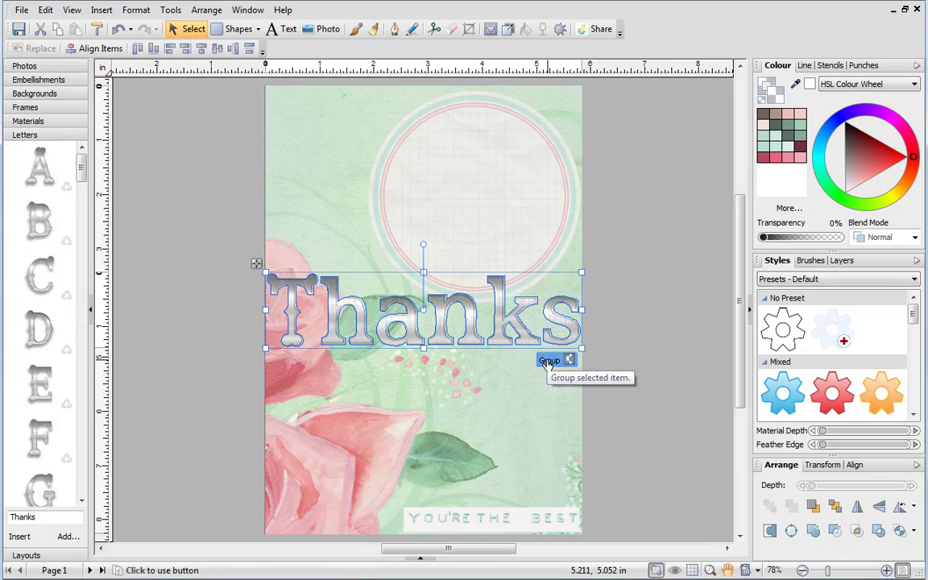
pyautogui.click(547, 362)
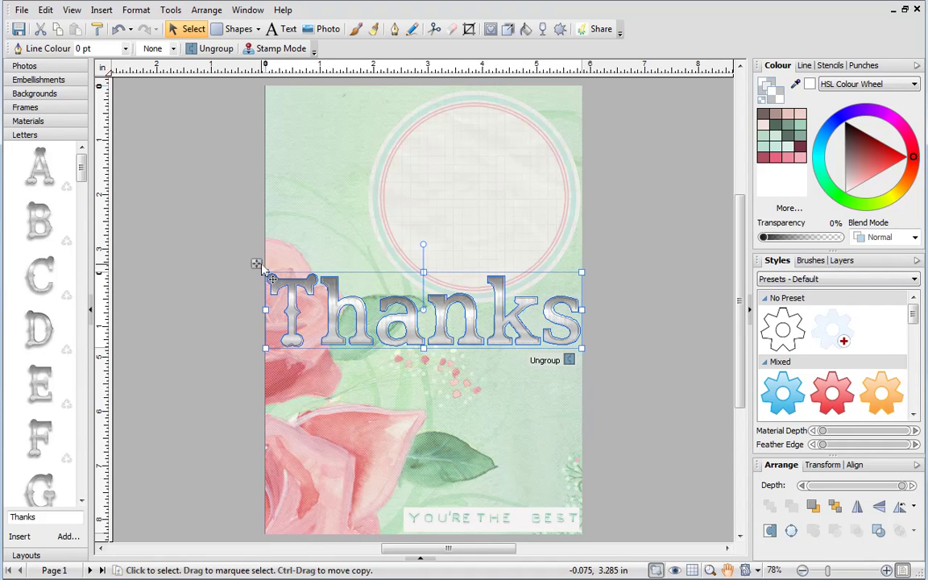
pyautogui.moveTo(257, 264); pyautogui.dragTo(304, 157)
pyautogui.moveTo(634, 233); pyautogui.dragTo(509, 203)
pyautogui.moveTo(308, 149); pyautogui.dragTo(372, 158)
pyautogui.click(445, 355)
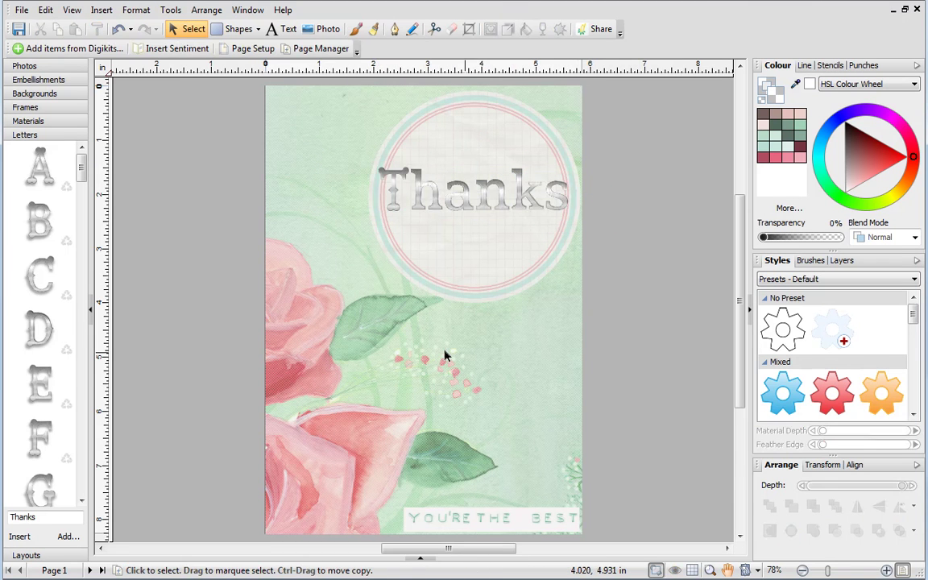
# - Place a large red and a small pink flower at the circle's lower right, then select everything
pyautogui.click(71, 80)
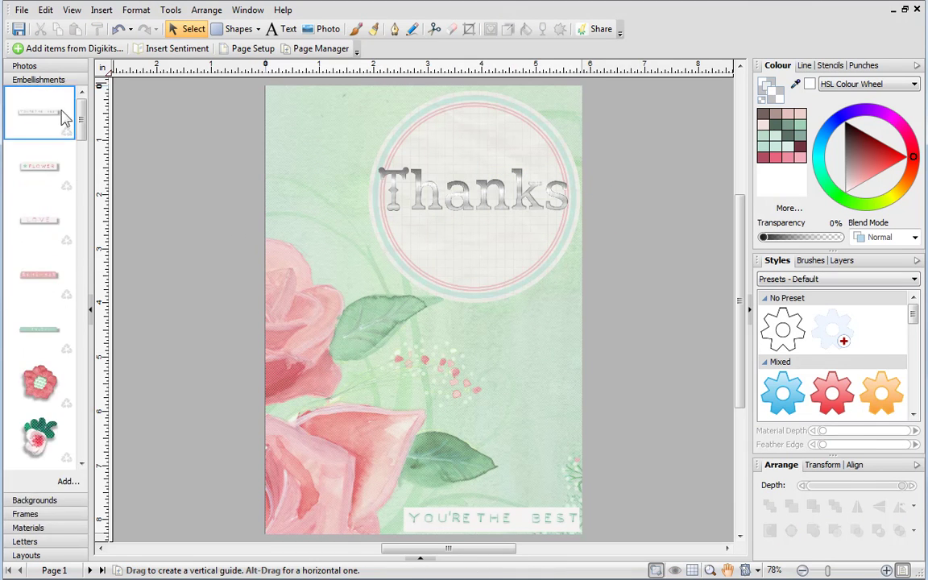
pyautogui.moveTo(55, 374); pyautogui.dragTo(494, 244)
pyautogui.moveTo(82, 135); pyautogui.dragTo(84, 273)
pyautogui.moveTo(70, 279); pyautogui.dragTo(492, 306)
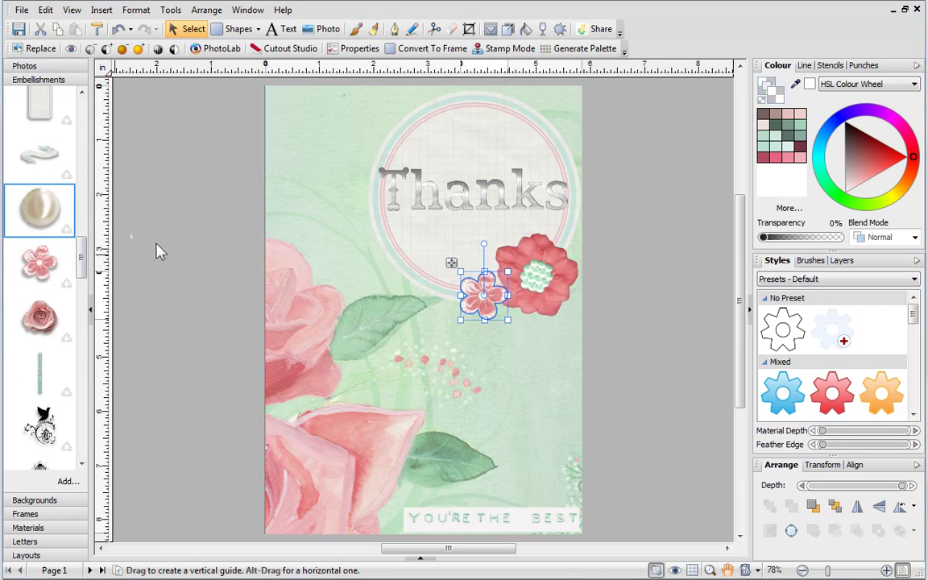
pyautogui.click(507, 378)
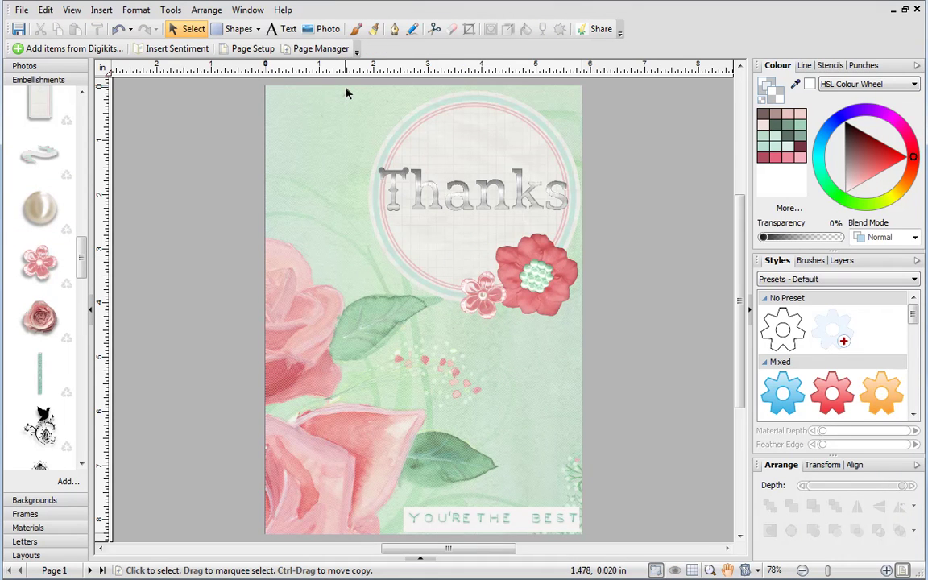
pyautogui.moveTo(346, 91); pyautogui.dragTo(605, 353)
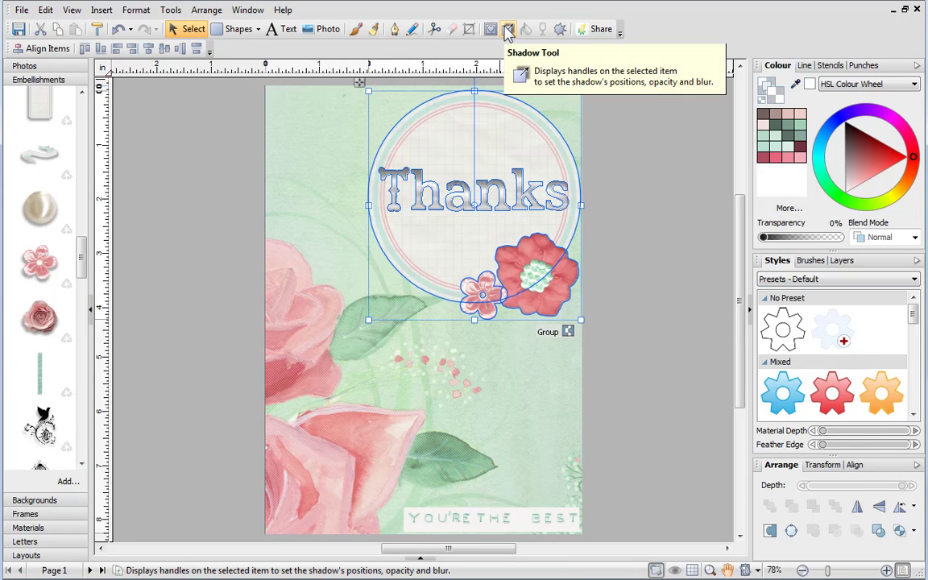
# - Cast a soft drop shadow beneath the selected circle, Thanks letters and both flowers
pyautogui.click(508, 30)
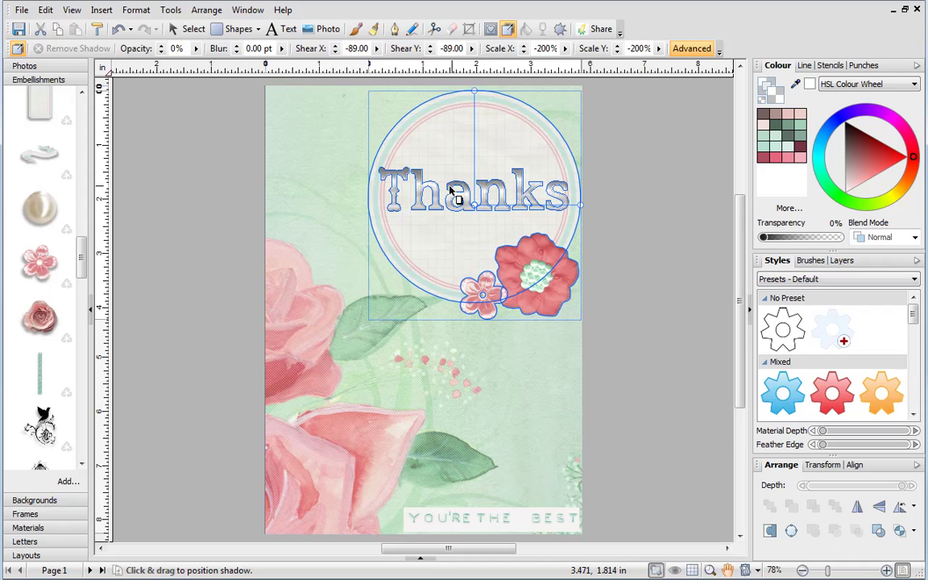
pyautogui.moveTo(451, 197)
pyautogui.mouseDown()
pyautogui.moveTo(431, 220)
pyautogui.moveTo(447, 196)
pyautogui.mouseUp()
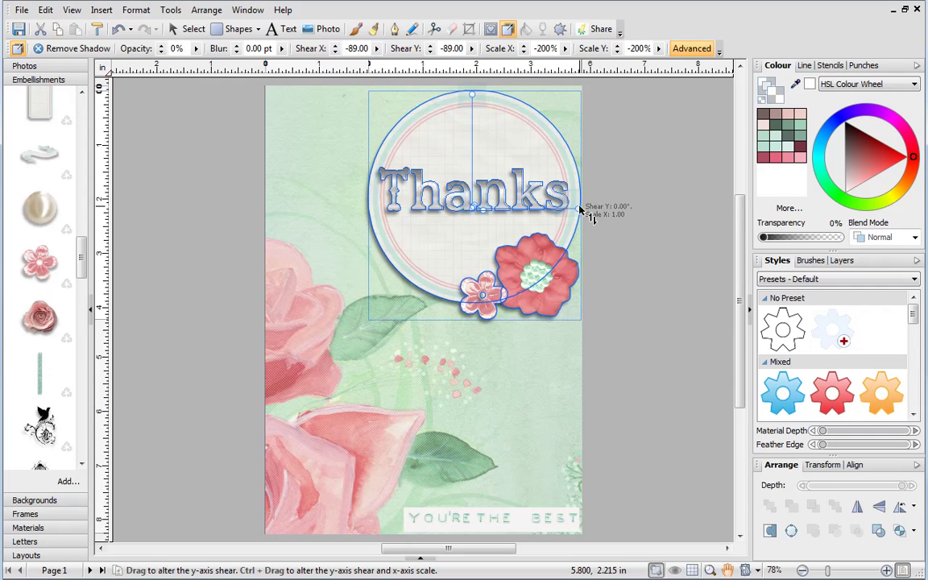
pyautogui.click(503, 350)
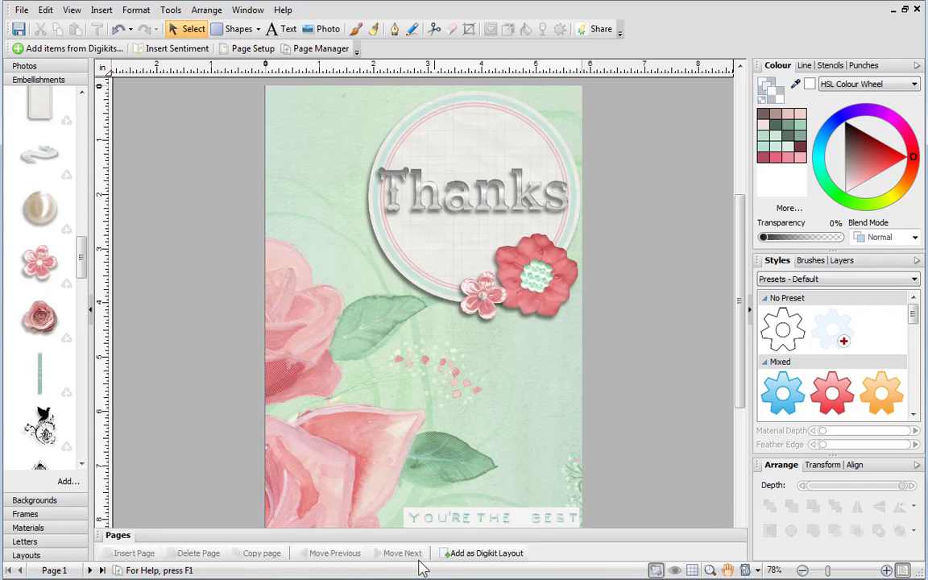
# - On inside pages 2–3, place the pink scribbled heart slightly enlarged mid right page
pyautogui.click(420, 558)
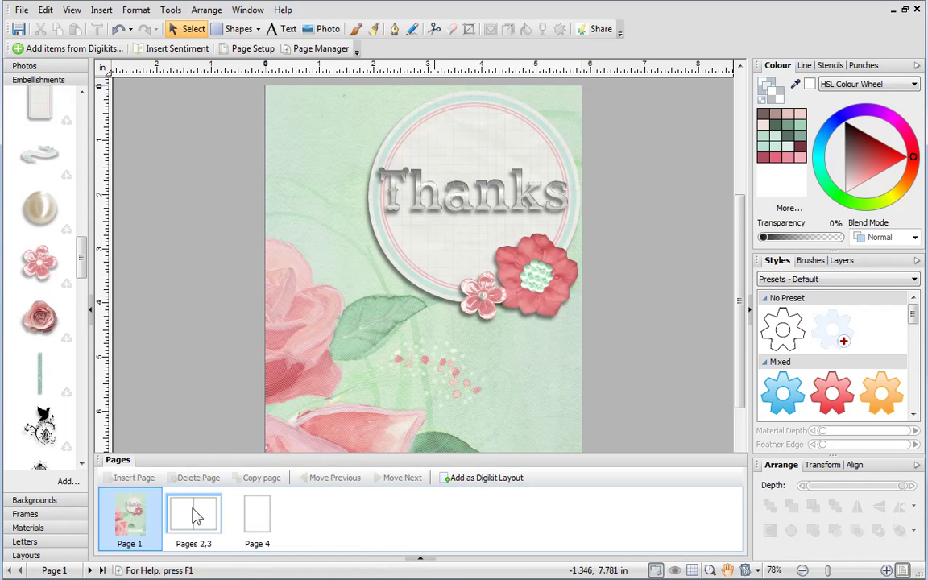
pyautogui.click(194, 517)
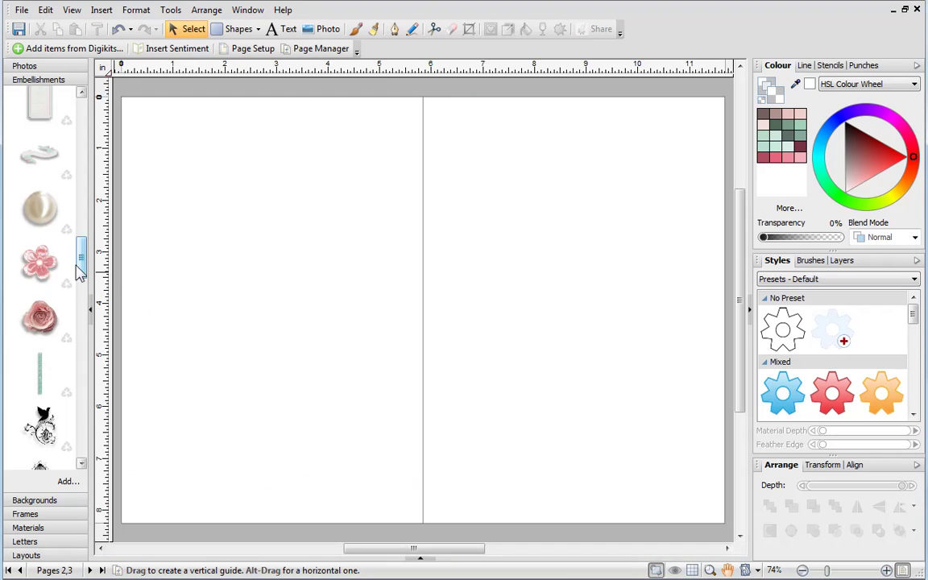
pyautogui.moveTo(82, 272); pyautogui.dragTo(84, 177)
pyautogui.moveTo(62, 224); pyautogui.dragTo(569, 277)
pyautogui.moveTo(582, 313); pyautogui.dragTo(601, 331)
pyautogui.moveTo(503, 246)
pyautogui.mouseDown()
pyautogui.moveTo(522, 249)
pyautogui.moveTo(517, 243)
pyautogui.mouseUp()
pyautogui.click(585, 391)
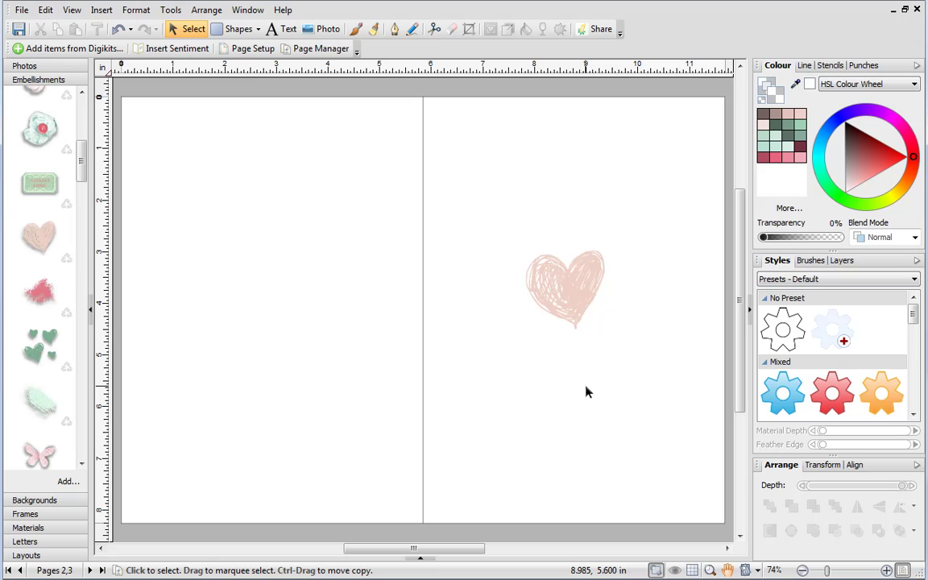
# - Insert the Thank You sentiment 'With Love and Thanks x' and lay it across the heart
pyautogui.click(182, 50)
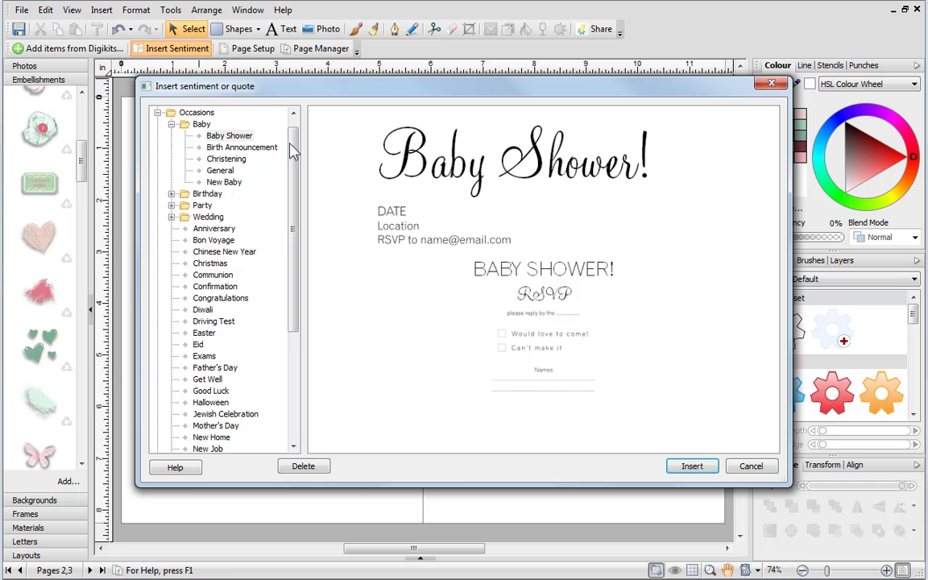
pyautogui.moveTo(295, 151); pyautogui.dragTo(316, 257)
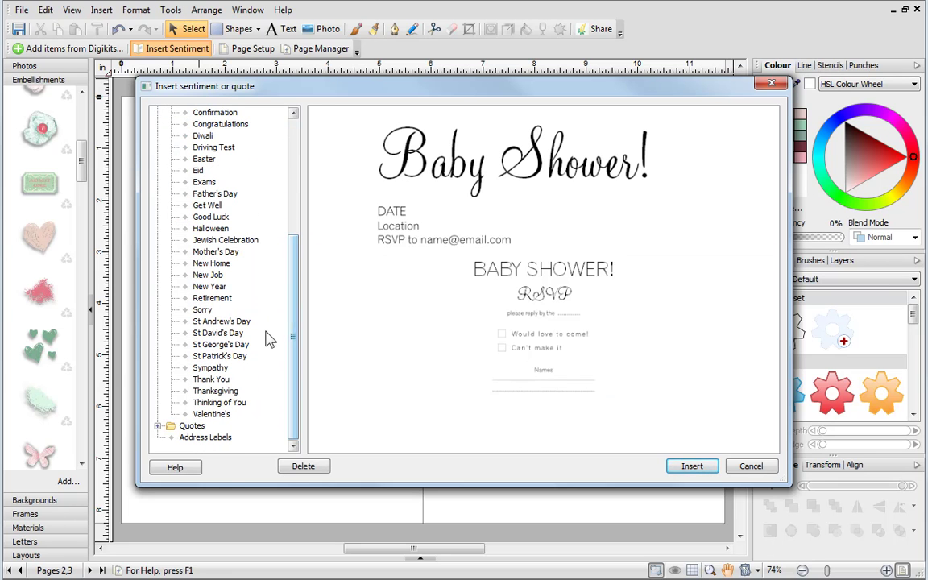
pyautogui.click(221, 381)
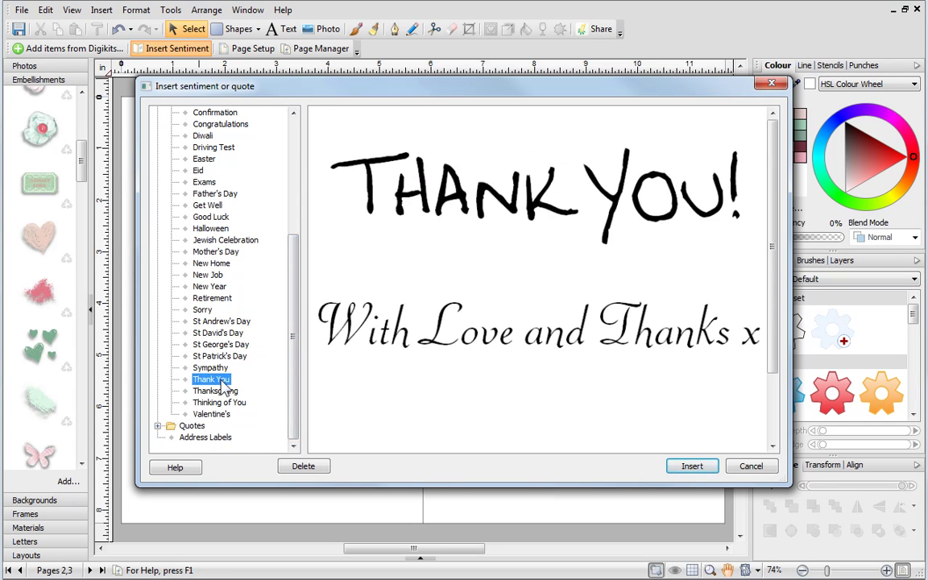
pyautogui.click(423, 339)
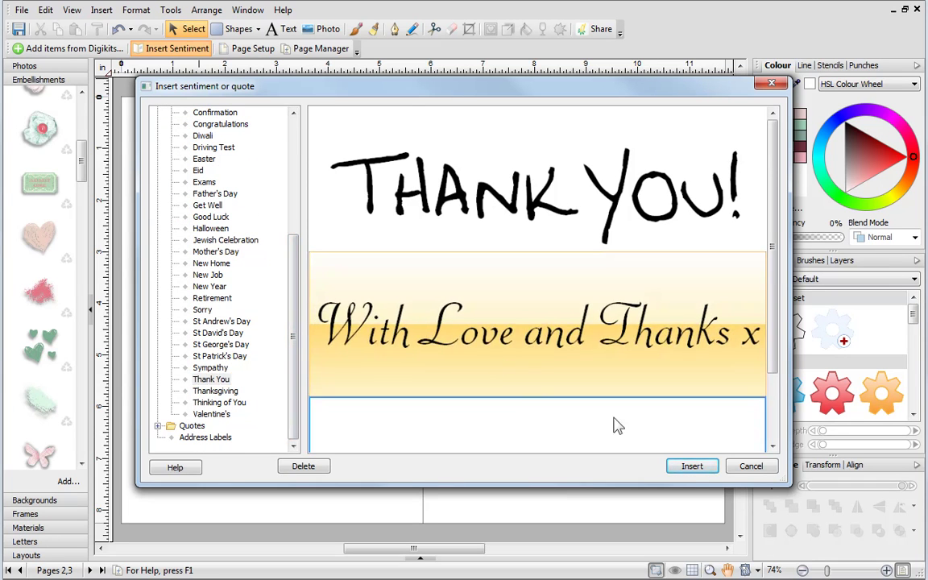
pyautogui.click(691, 467)
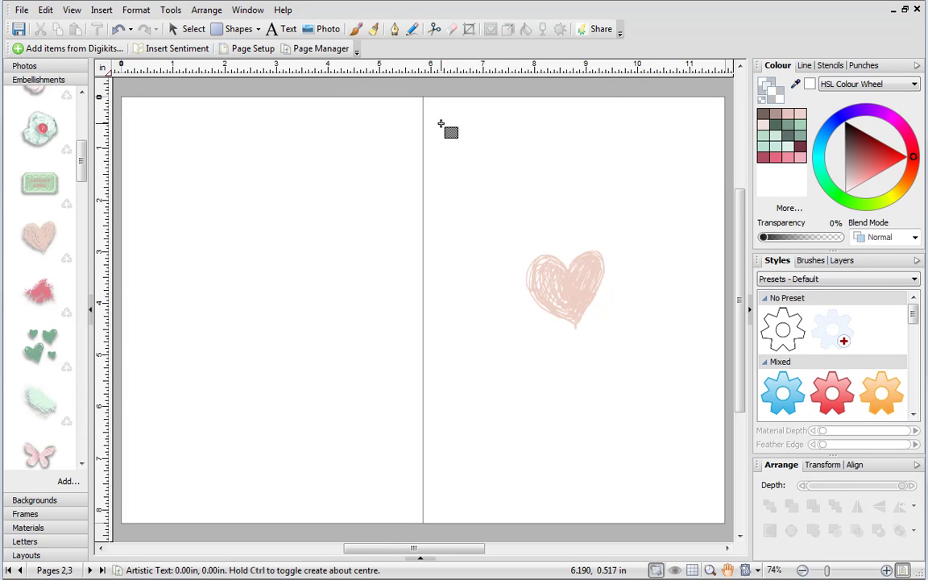
pyautogui.moveTo(441, 124); pyautogui.dragTo(694, 300)
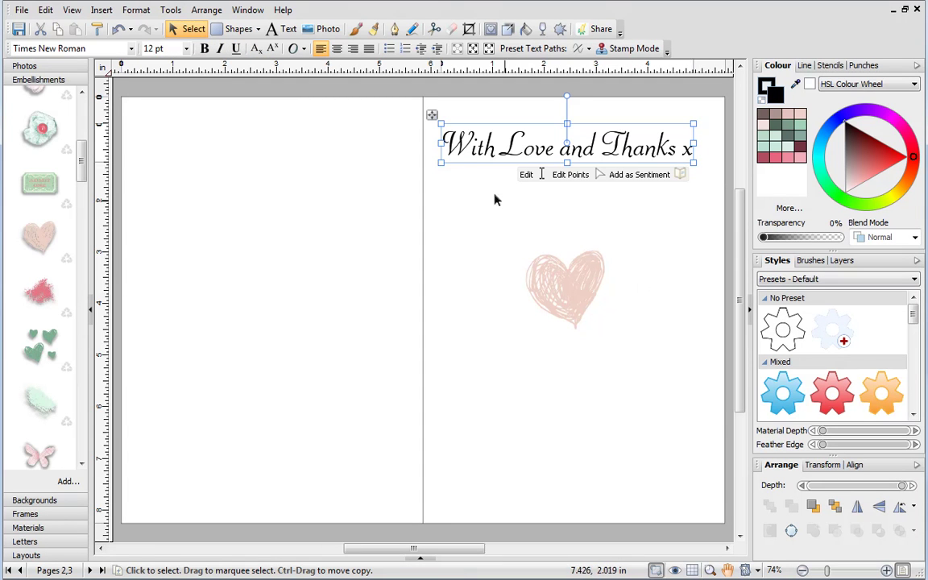
pyautogui.moveTo(432, 115); pyautogui.dragTo(433, 259)
pyautogui.click(506, 374)
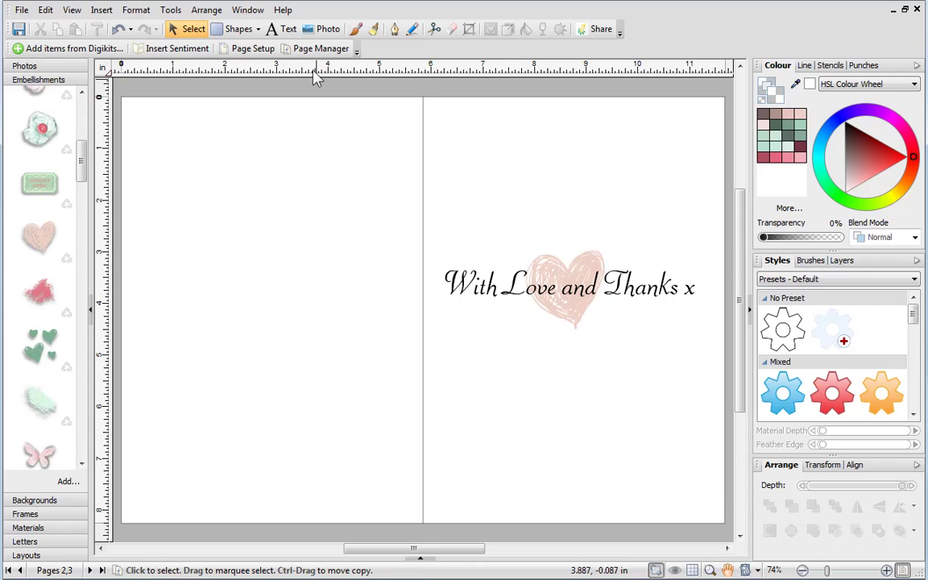
# - Type 'Dear Grandma' at top, 'Thank you for the birthday flowers' below the heart, and a sign-off lower right
pyautogui.click(287, 29)
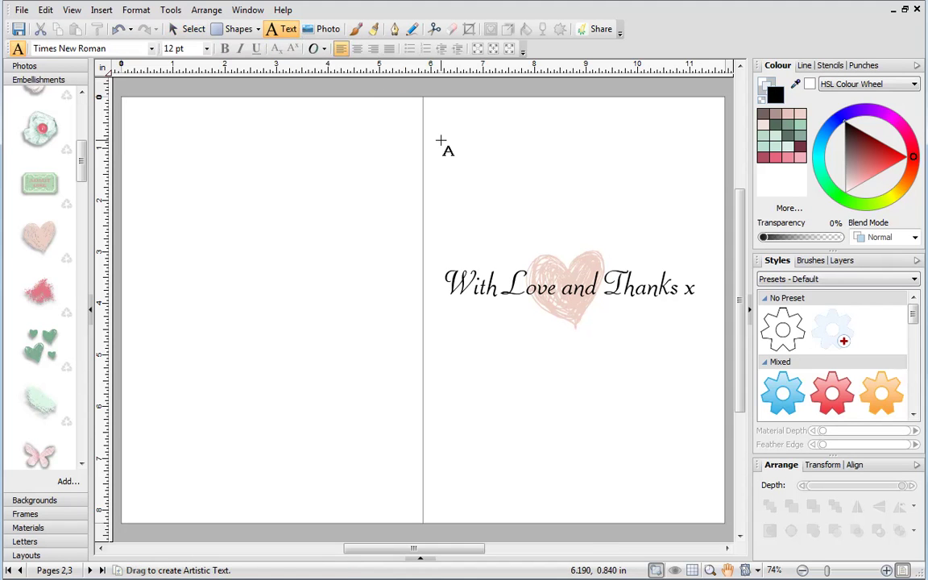
pyautogui.click(445, 141)
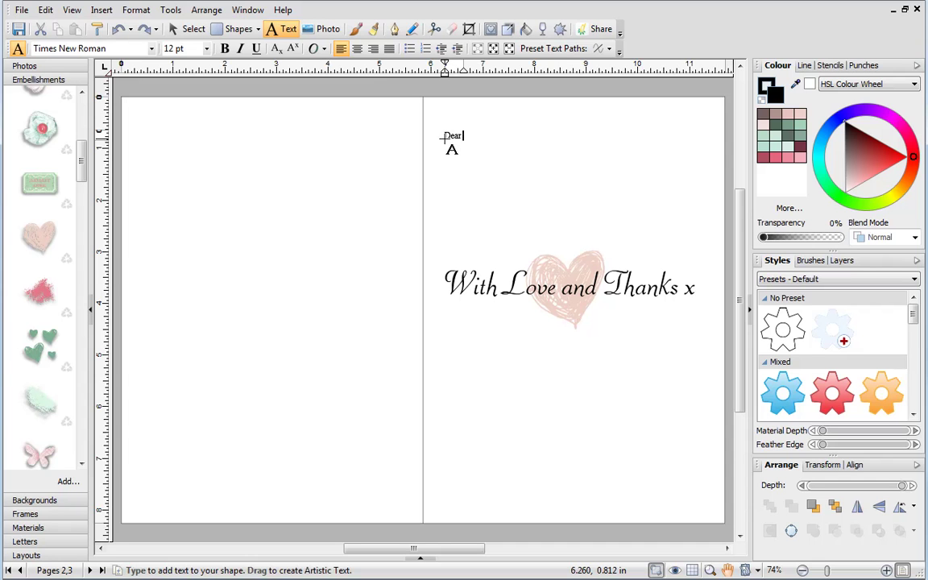
pyautogui.write('Dear Grandma')
pyautogui.click(496, 353)
pyautogui.write('Thank you for the birthday flowers')
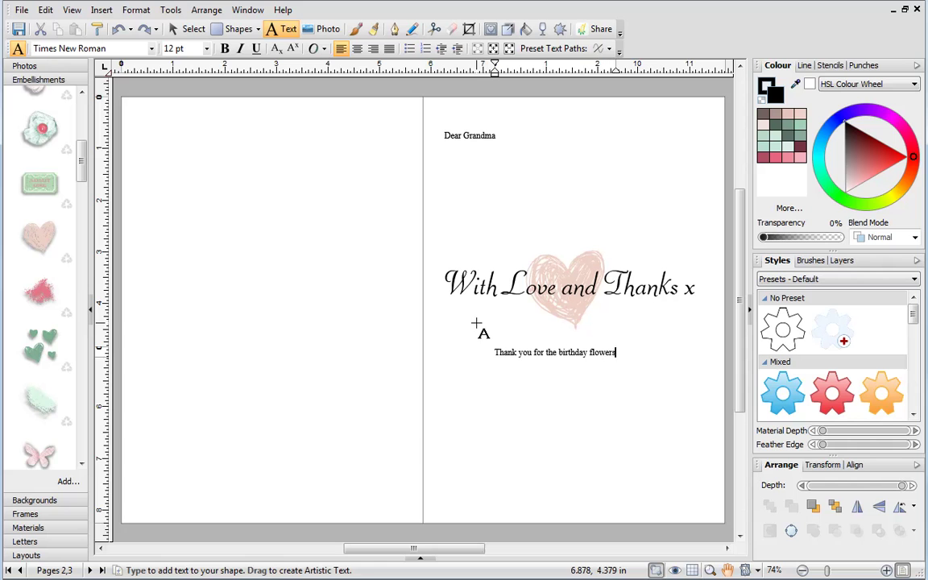
pyautogui.press('Escape')
pyautogui.click(604, 417)
pyautogui.write('Love Becky xxx')
pyautogui.press('Escape')
pyautogui.click(369, 423)
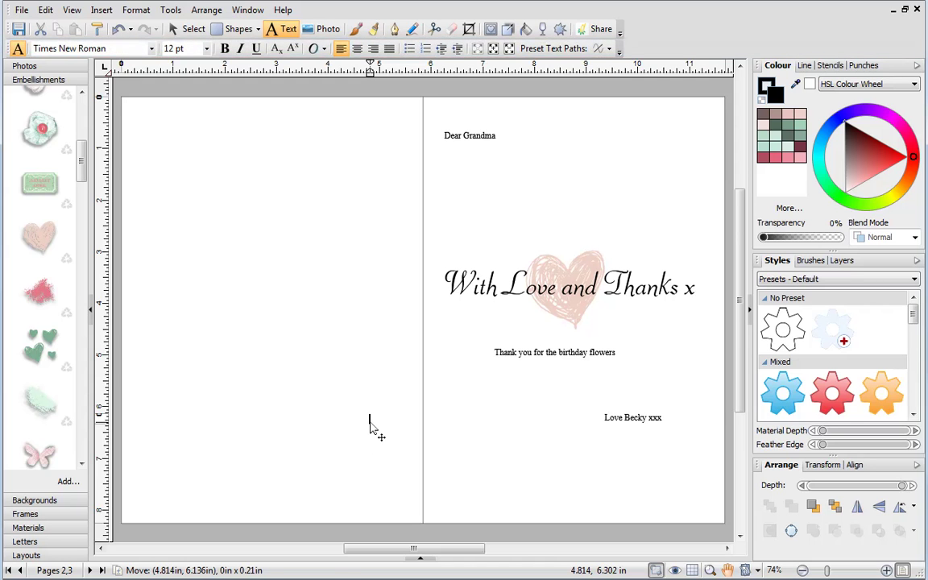
# - Format 'Dear Grandma' as 20 pt Freehand591 BT in a dusky pink colour
pyautogui.click(178, 35)
pyautogui.click(469, 136)
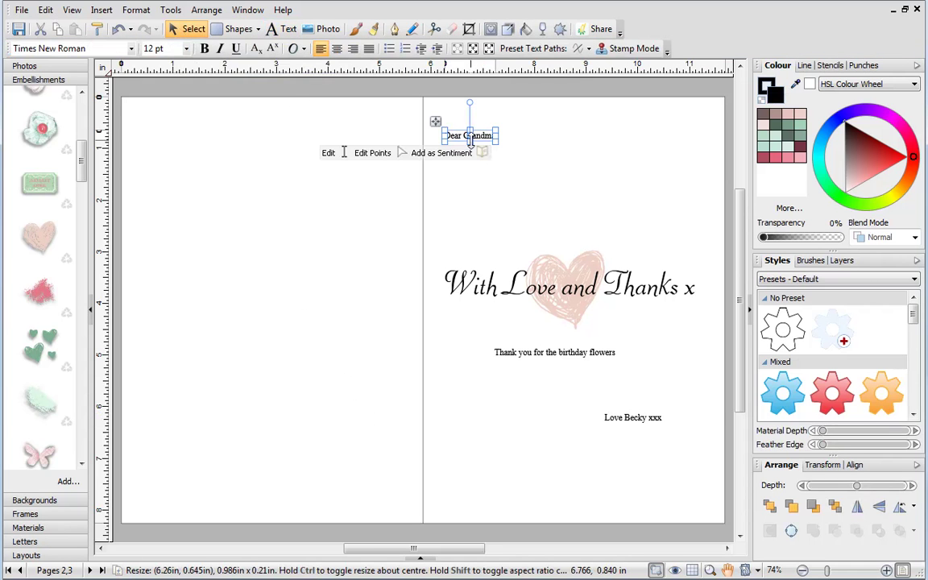
pyautogui.click(186, 48)
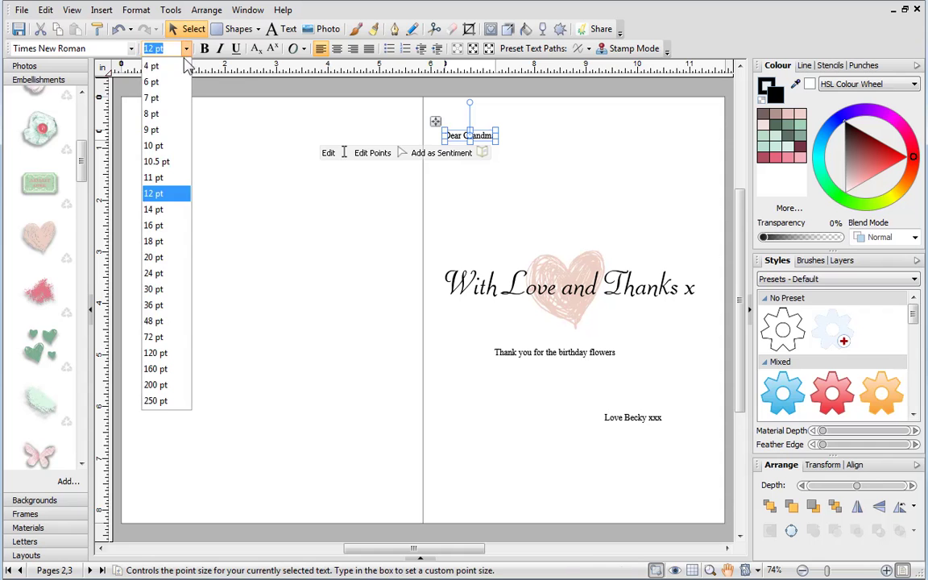
pyautogui.click(160, 256)
pyautogui.click(131, 48)
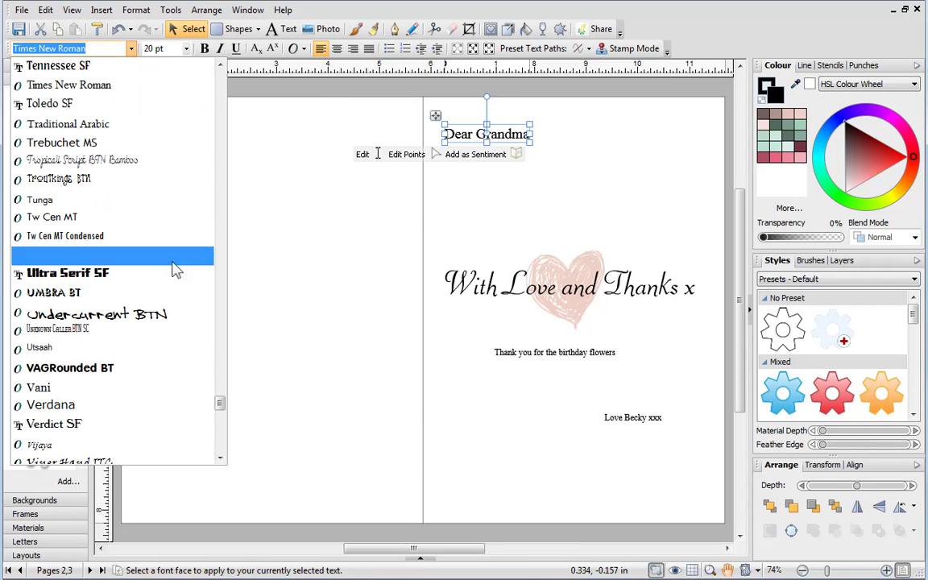
pyautogui.moveTo(222, 406)
pyautogui.mouseDown()
pyautogui.moveTo(234, 317)
pyautogui.moveTo(220, 207)
pyautogui.mouseUp()
pyautogui.click(153, 213)
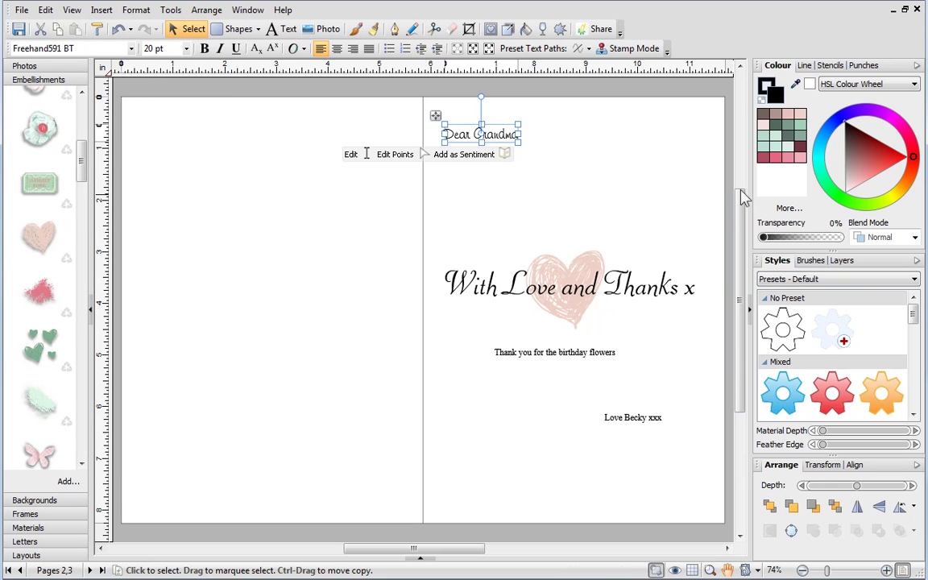
pyautogui.click(766, 158)
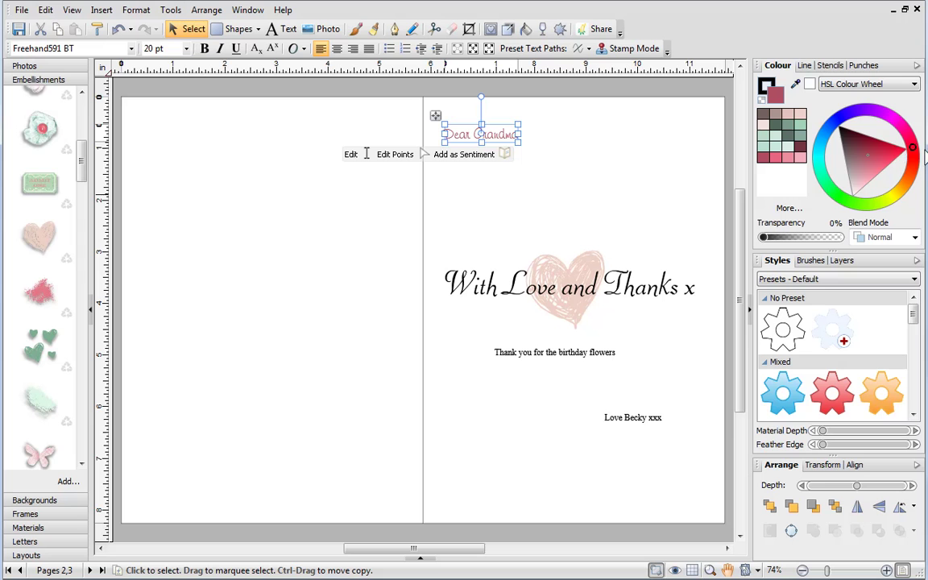
pyautogui.moveTo(918, 153)
pyautogui.mouseDown()
pyautogui.moveTo(898, 189)
pyautogui.moveTo(841, 200)
pyautogui.moveTo(854, 106)
pyautogui.moveTo(905, 128)
pyautogui.mouseUp()
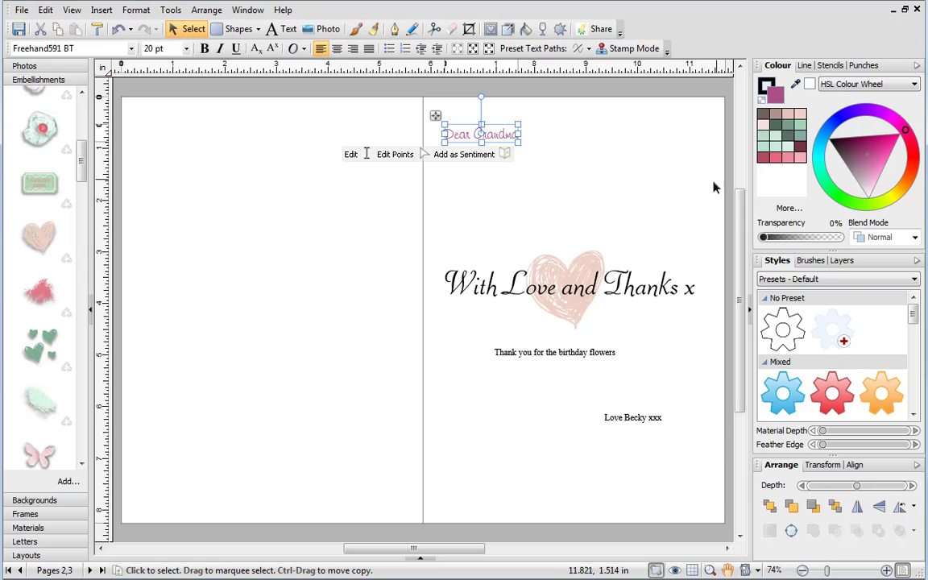
pyautogui.click(356, 352)
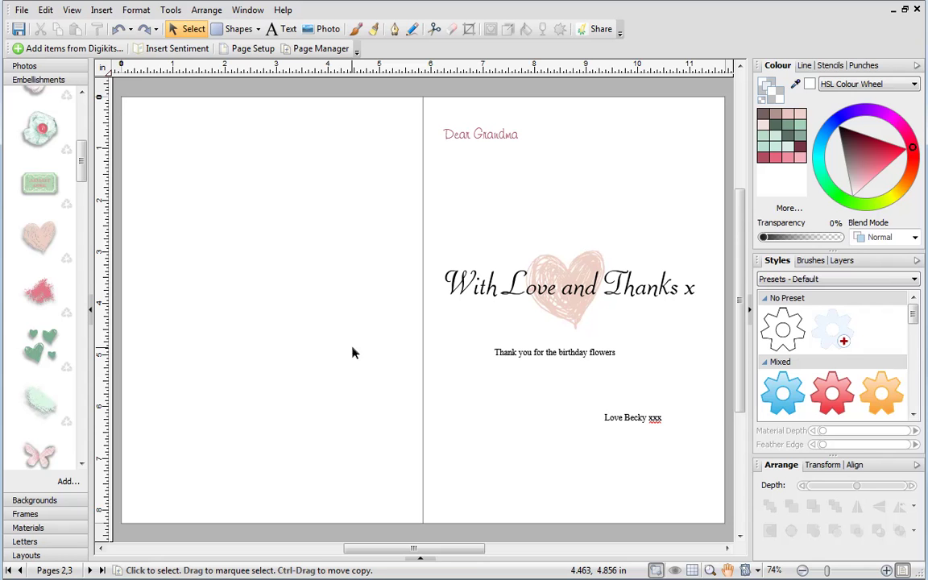
# - Copy Dear Grandma's pink Freehand591 BT style onto the thank-you line and the sign-off
pyautogui.click(465, 137)
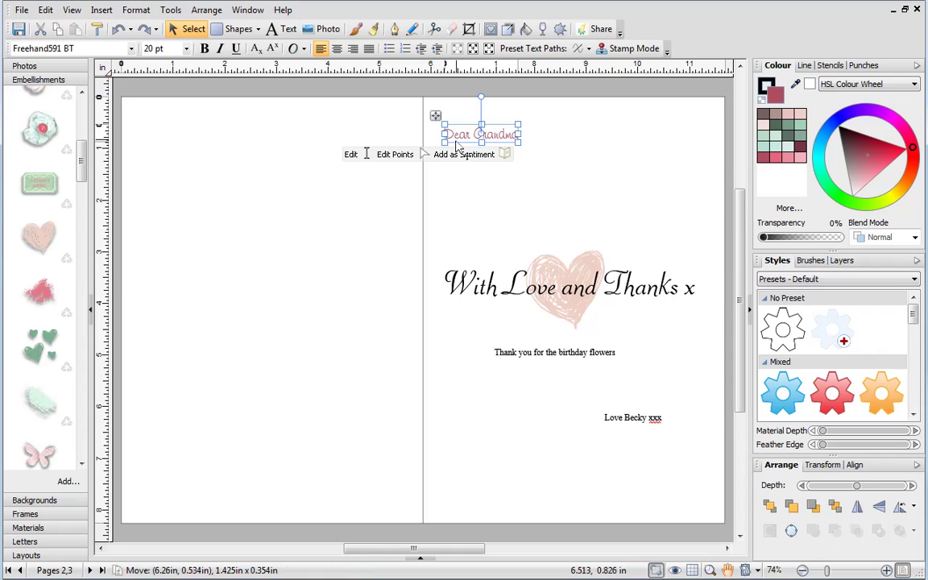
pyautogui.click(97, 32)
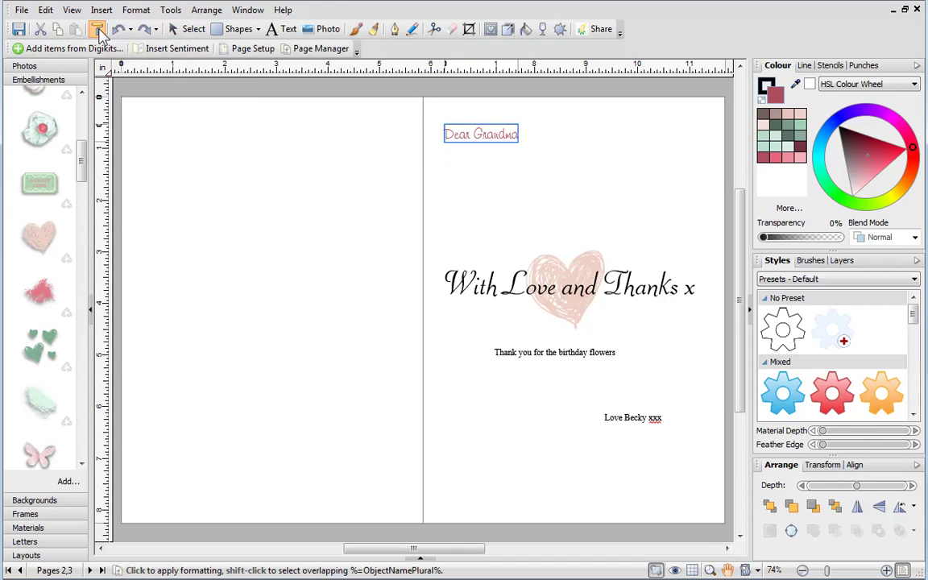
pyautogui.click(552, 355)
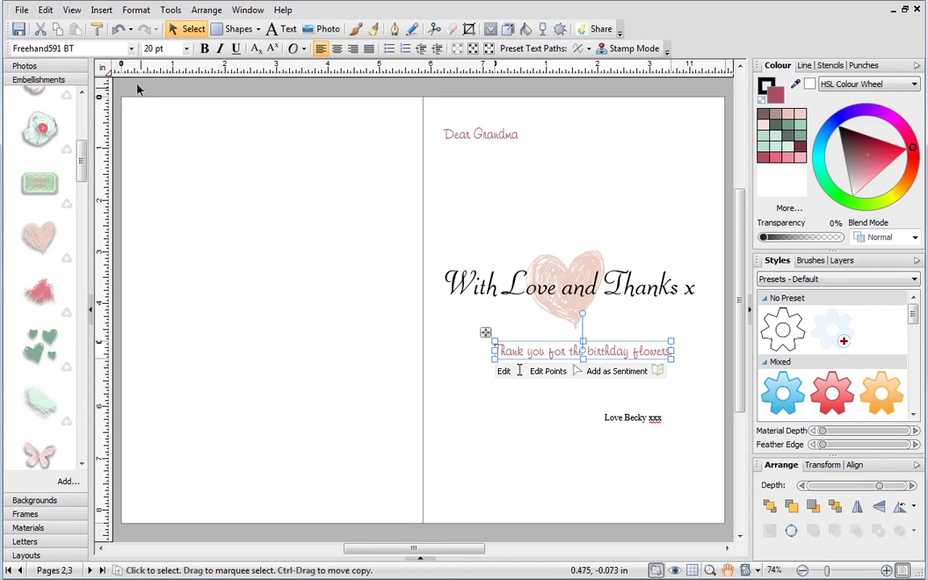
pyautogui.click(97, 29)
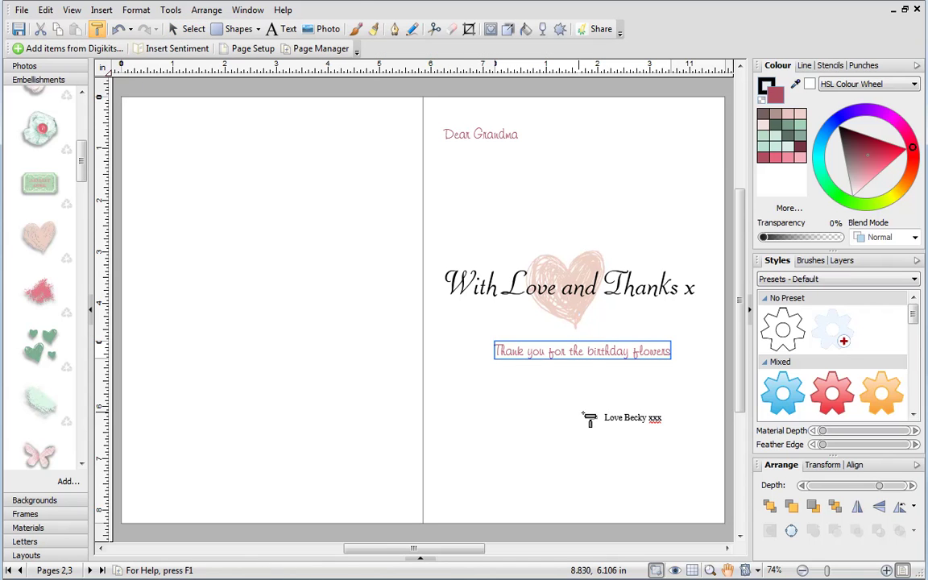
pyautogui.click(614, 418)
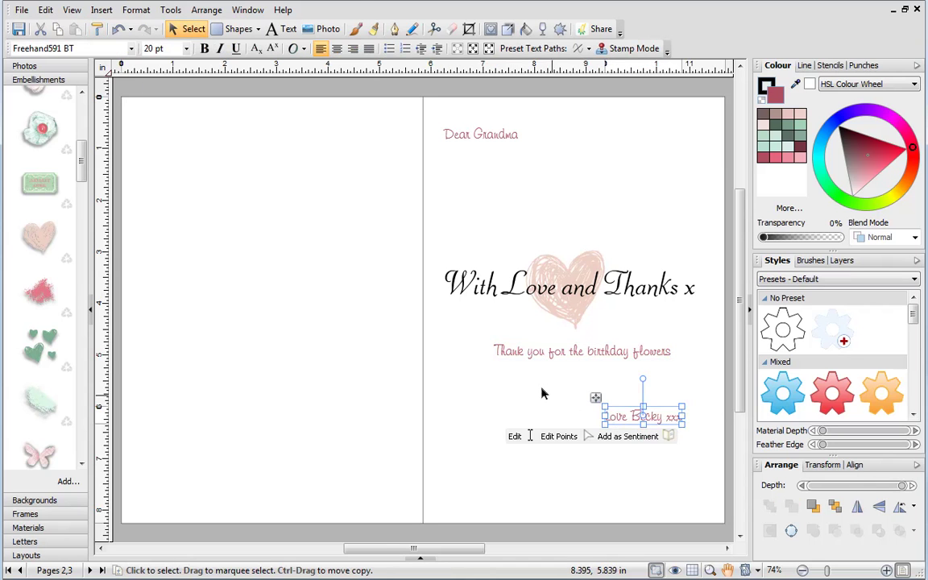
# - Move the thank-you line and the sign-off slightly lower on the page
pyautogui.click(516, 352)
pyautogui.moveTo(483, 333); pyautogui.dragTo(477, 346)
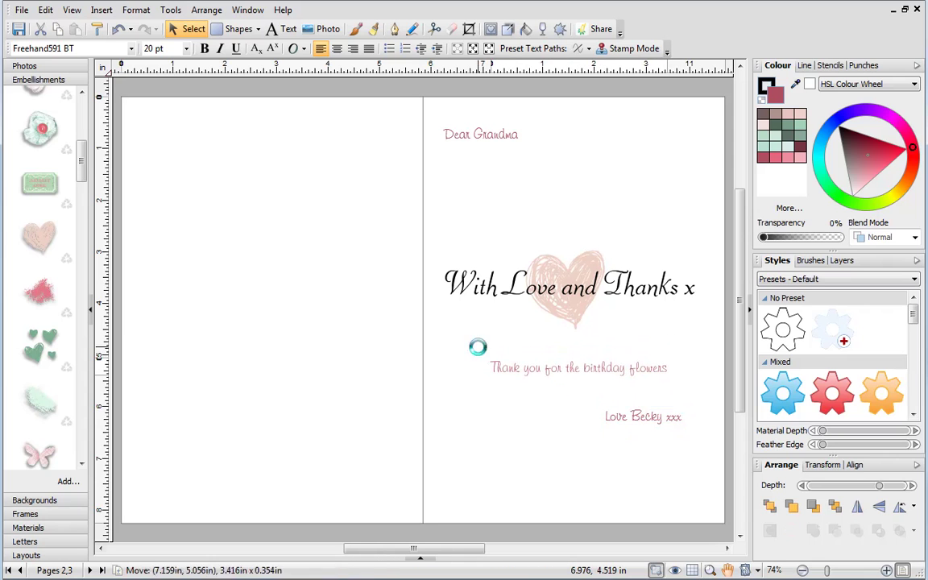
pyautogui.click(612, 415)
pyautogui.moveTo(612, 415); pyautogui.dragTo(616, 420)
pyautogui.click(572, 465)
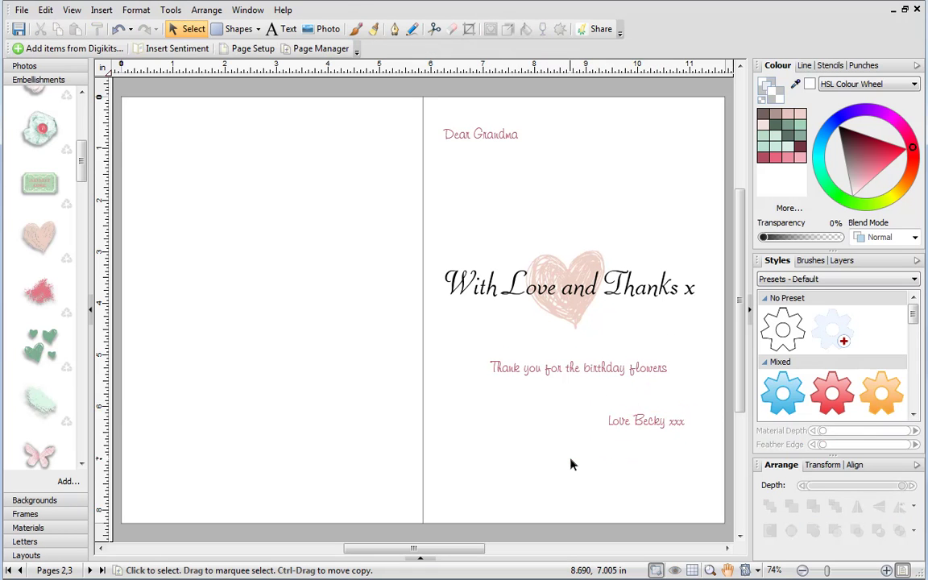
# - Open the File menu to reach the Print command
pyautogui.click(21, 10)
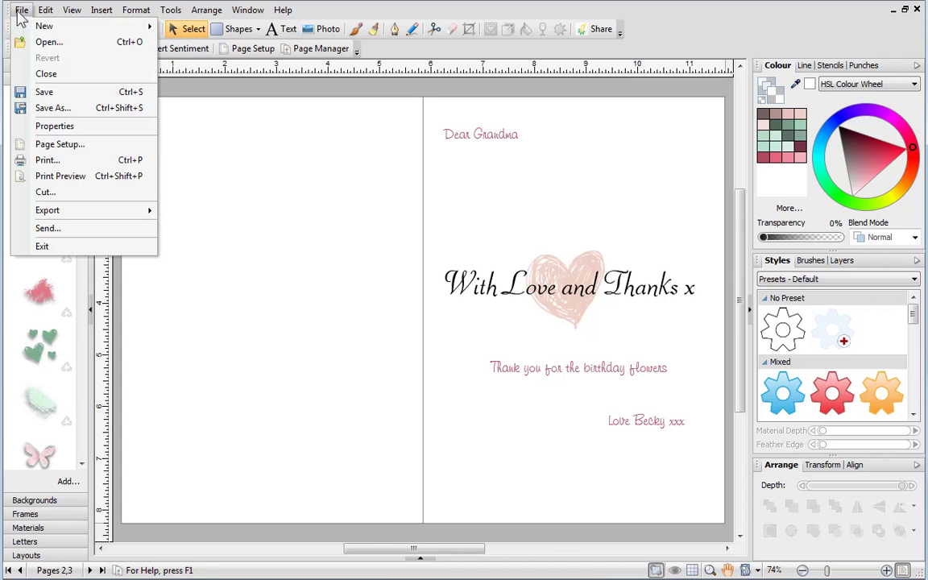